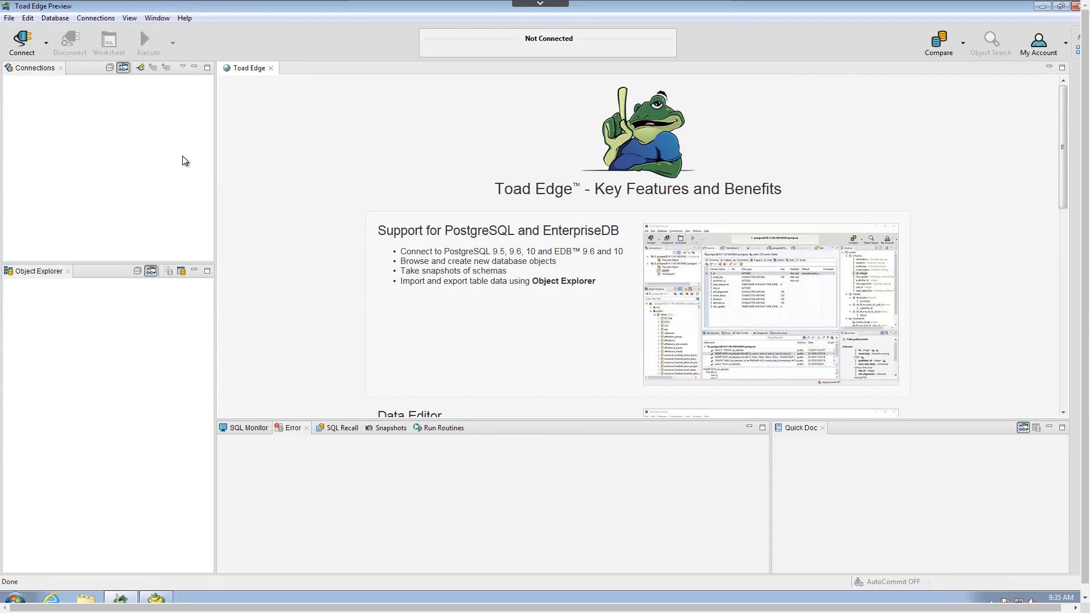
- Start a new database connection and choose PostgreSQL as its database platform
{"action": "right_click", "coordinate": [137, 117]}
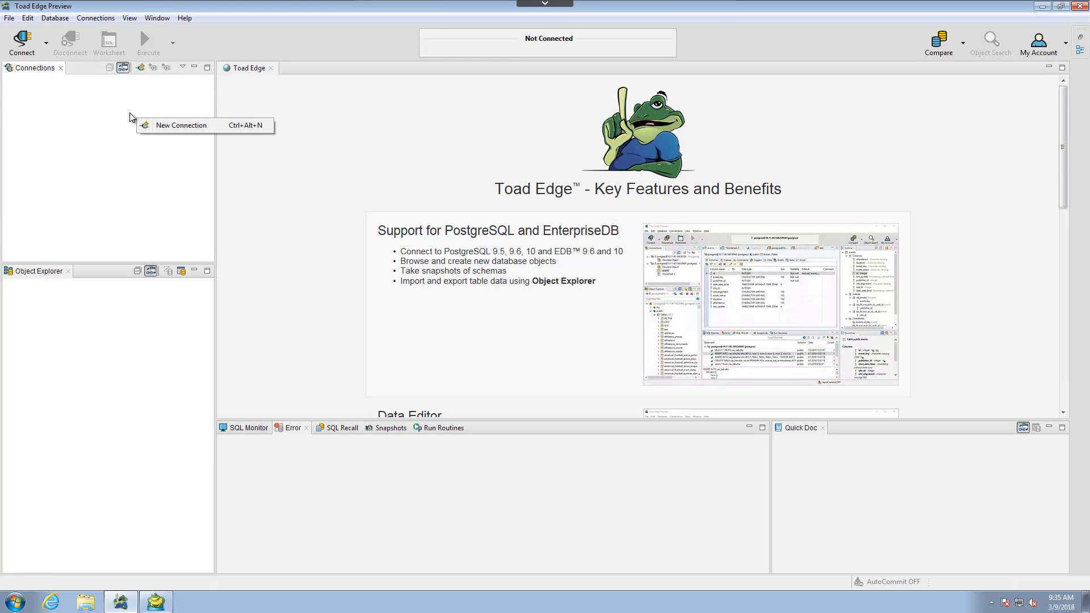
{"action": "left_click", "coordinate": [130, 113]}
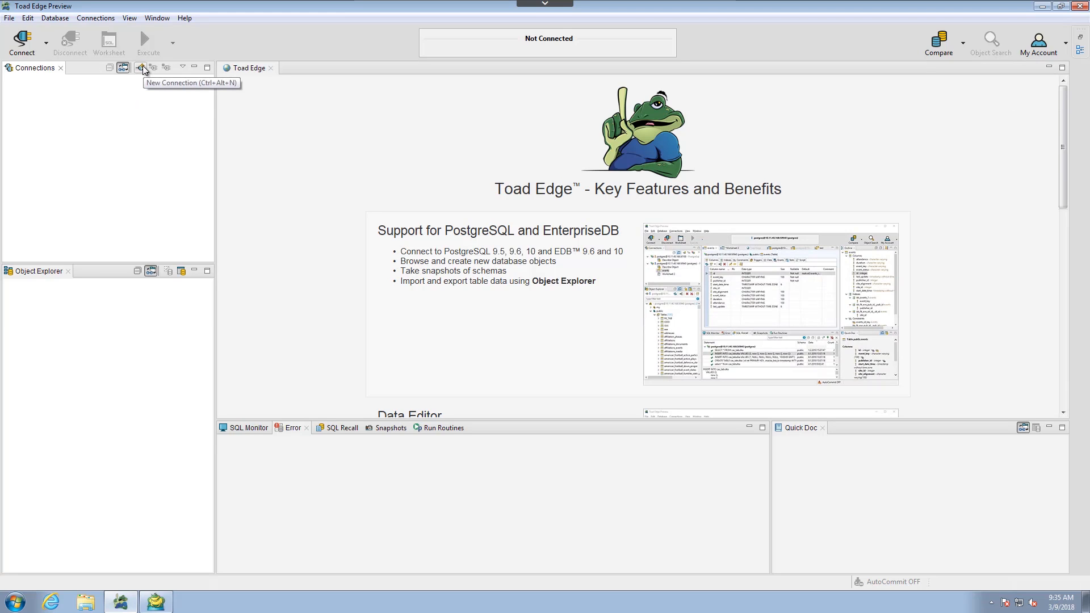
{"action": "left_click", "coordinate": [46, 43]}
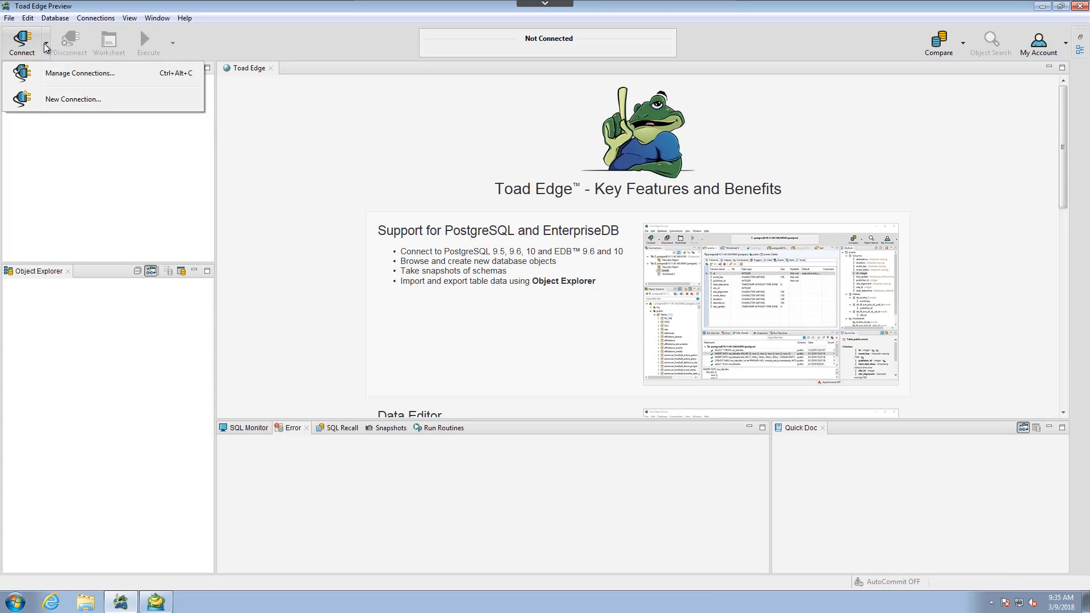
{"action": "left_click", "coordinate": [70, 99]}
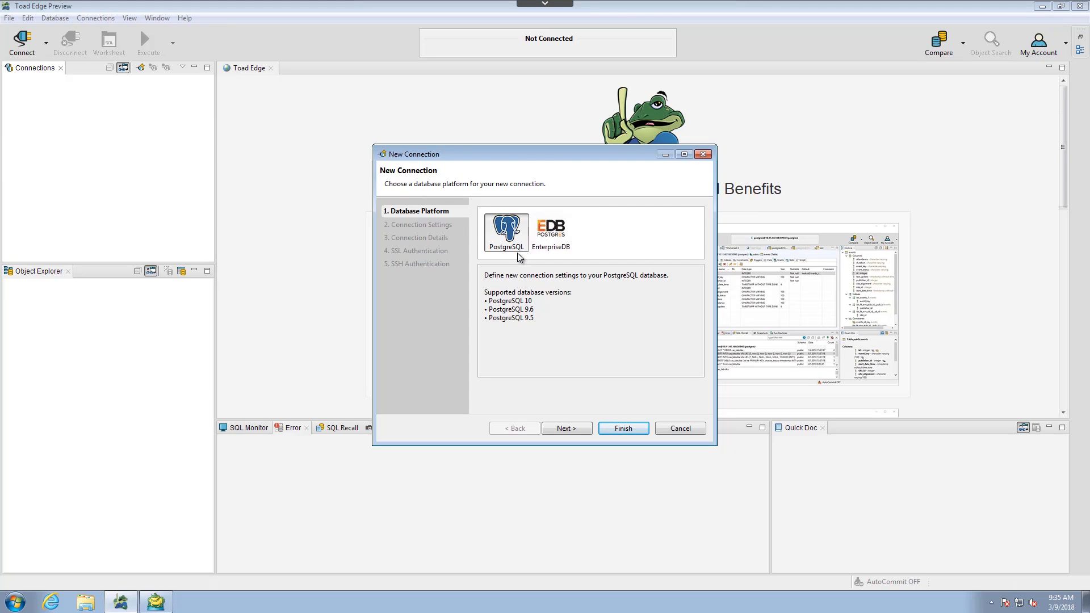
{"action": "left_click", "coordinate": [546, 243]}
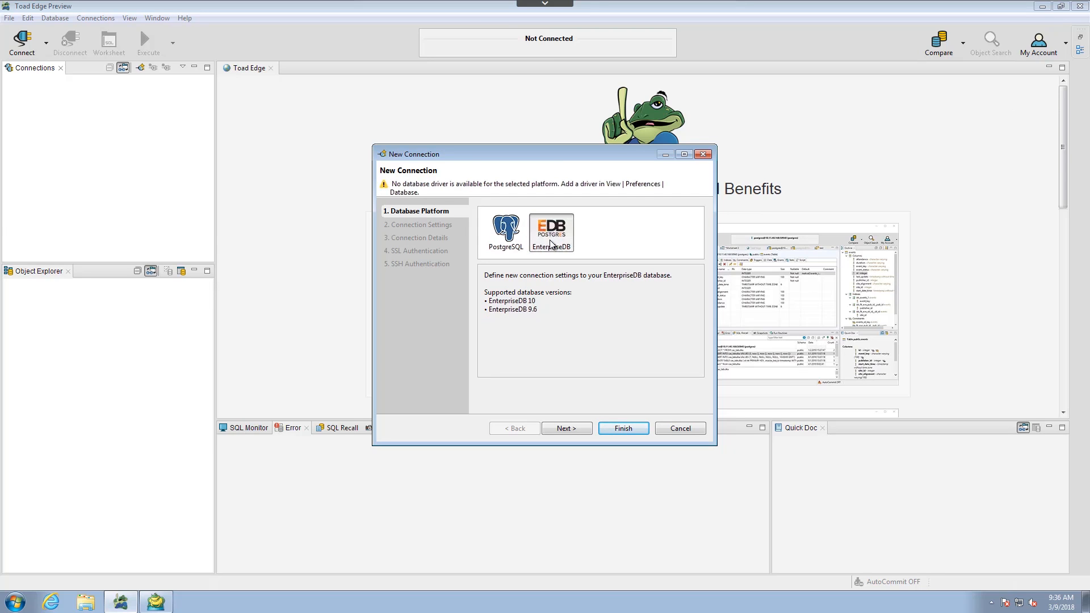
{"action": "left_click", "coordinate": [509, 233]}
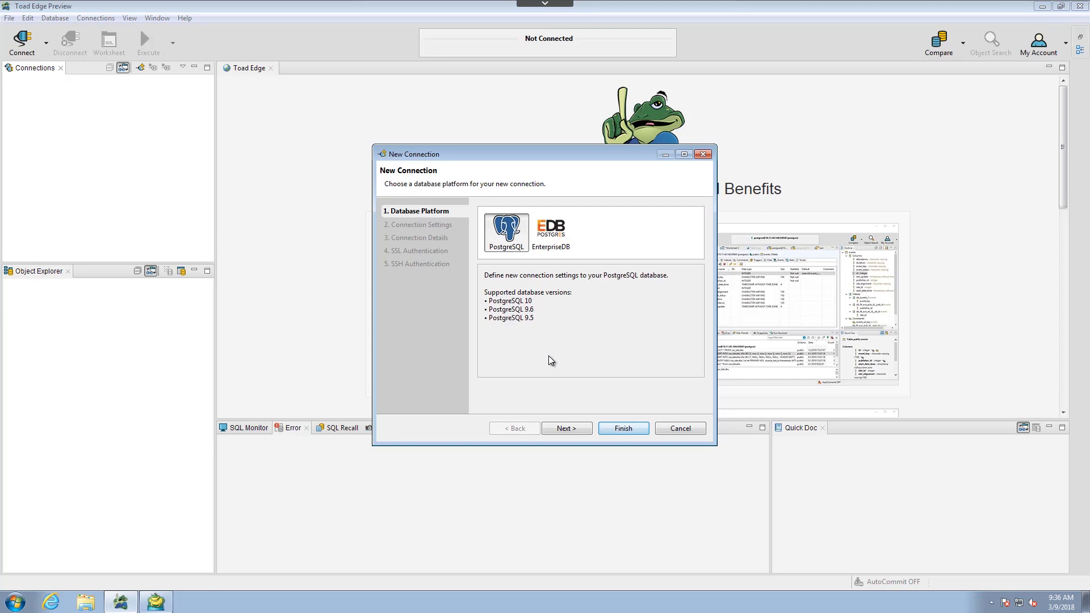
{"action": "left_click", "coordinate": [567, 429]}
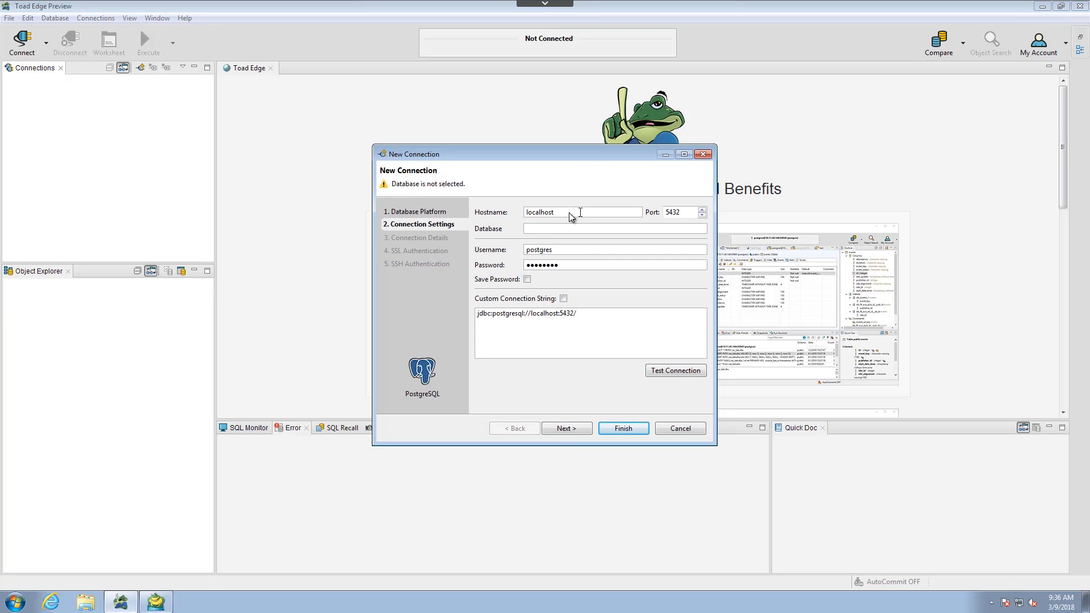
- Set the connection's hostname to WIN2012-ALL-DBS, the port to 5433 and the database to postgres
{"action": "left_click_drag", "start_coordinate": [568, 212], "coordinate": [514, 214]}
{"action": "type", "text": "WIN2012-ALL-DBS"}
{"action": "left_click", "coordinate": [703, 210]}
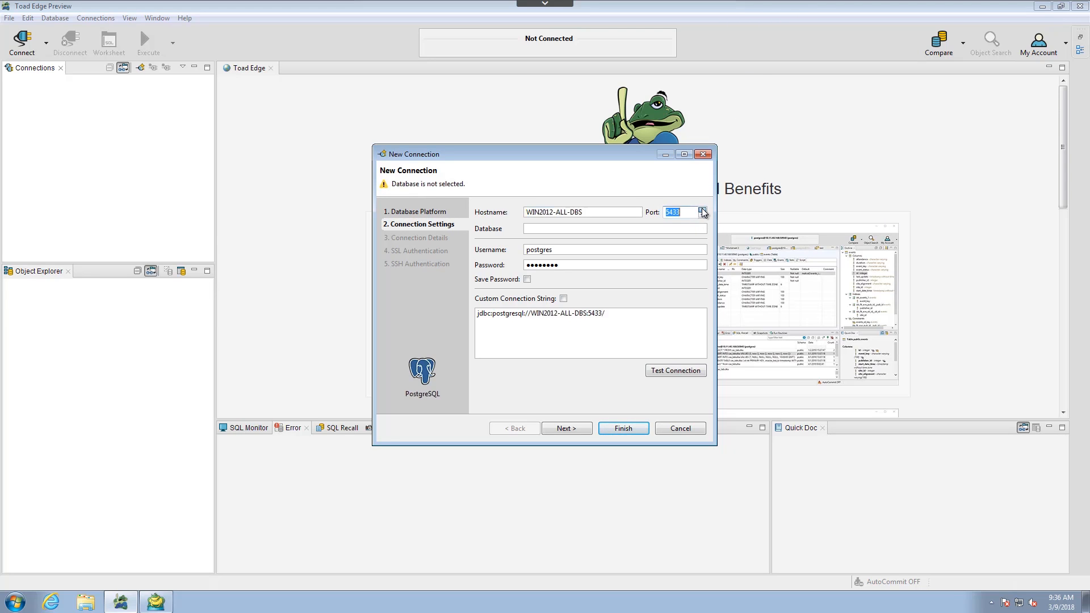
{"action": "left_click", "coordinate": [645, 230]}
{"action": "type", "text": "postgres"}
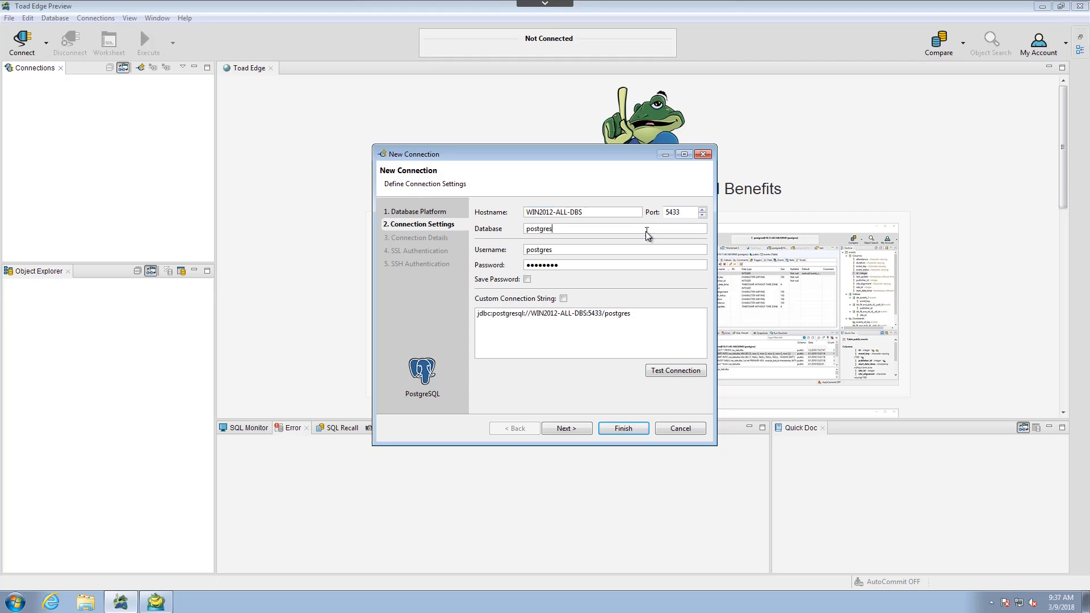
- Replace the prefilled account password with the correct one and enable saving the password
{"action": "left_click", "coordinate": [572, 266]}
{"action": "key", "text": "BackSpace"}
{"action": "key", "text": "BackSpace"}
{"action": "key", "text": "BackSpace"}
{"action": "key", "text": "BackSpace"}
{"action": "key", "text": "BackSpace"}
{"action": "key", "text": "BackSpace"}
{"action": "key", "text": "BackSpace"}
{"action": "key", "text": "BackSpace"}
{"action": "type", "text": "●●●●●●●●●"}
- Try the custom connection string option, turn it off again and test the connection
{"action": "left_click", "coordinate": [563, 299]}
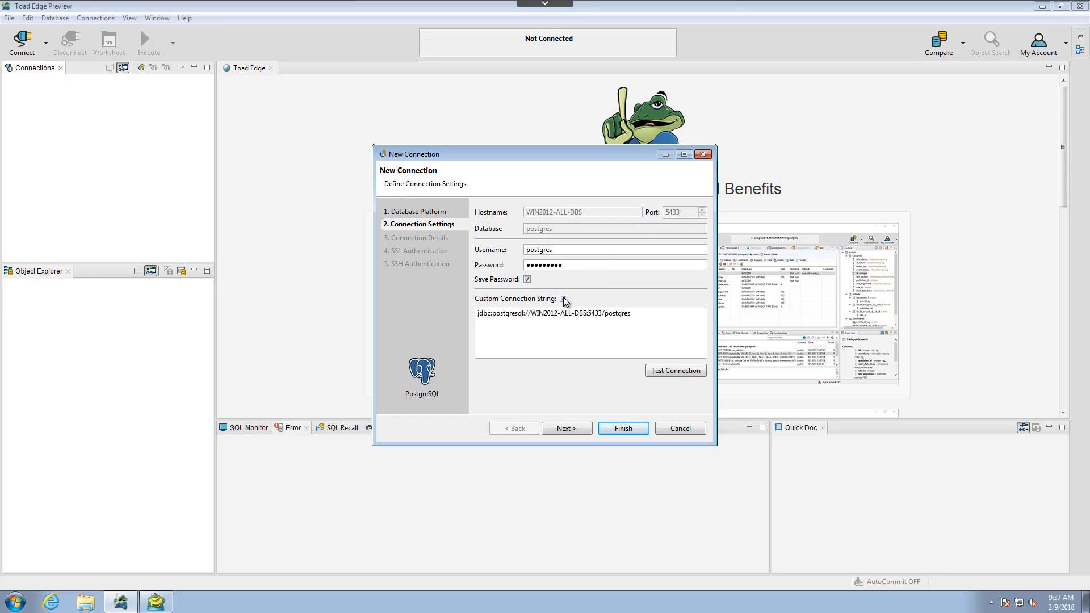
{"action": "left_click", "coordinate": [563, 299]}
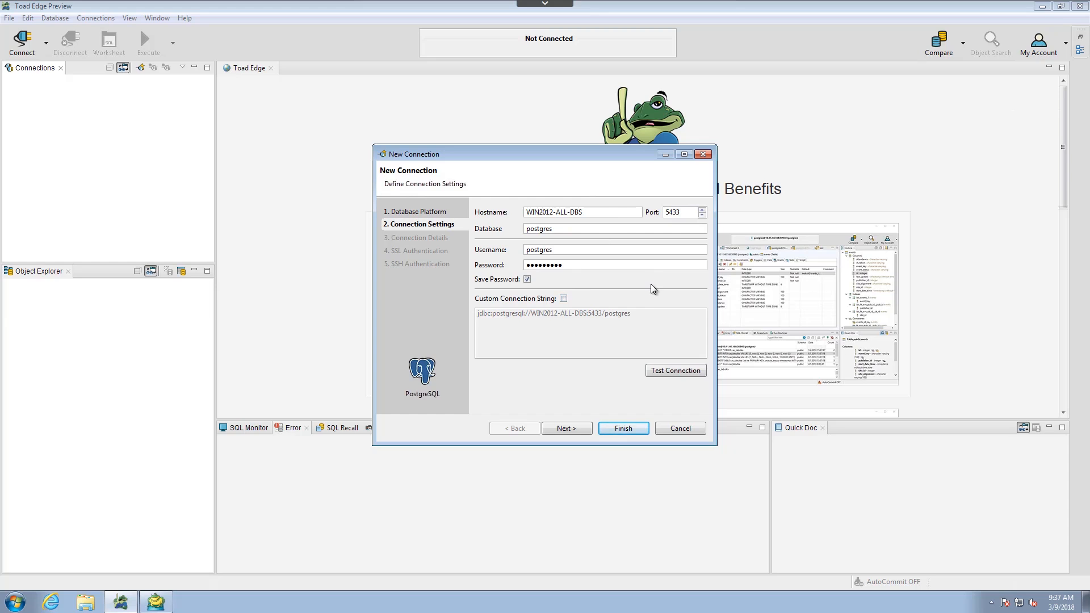
{"action": "left_click", "coordinate": [671, 376]}
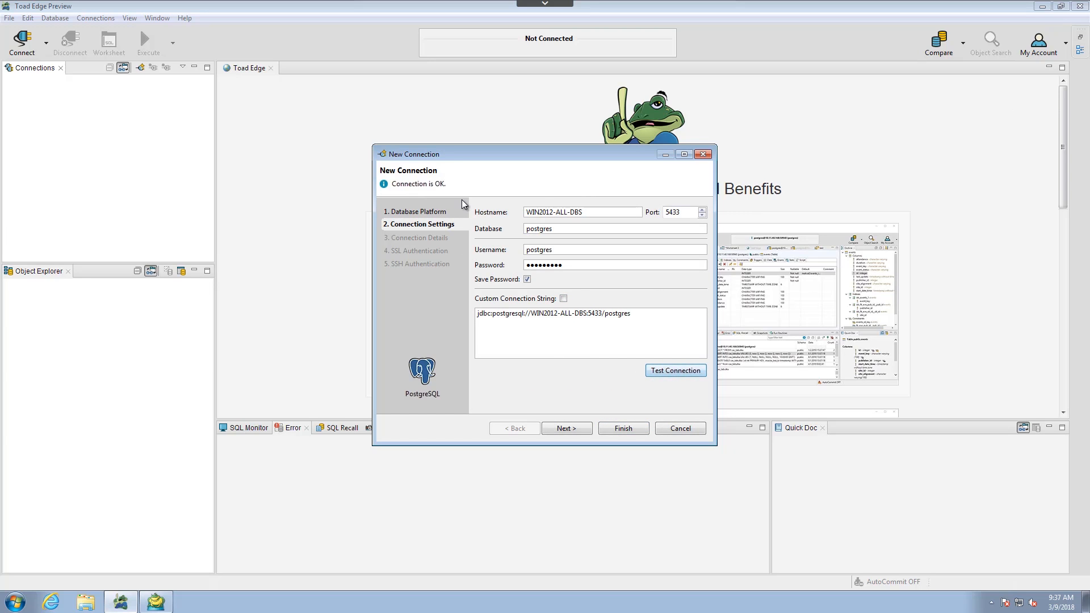
- Name the connection Demo and give it an orange connection color
{"action": "left_click", "coordinate": [569, 425]}
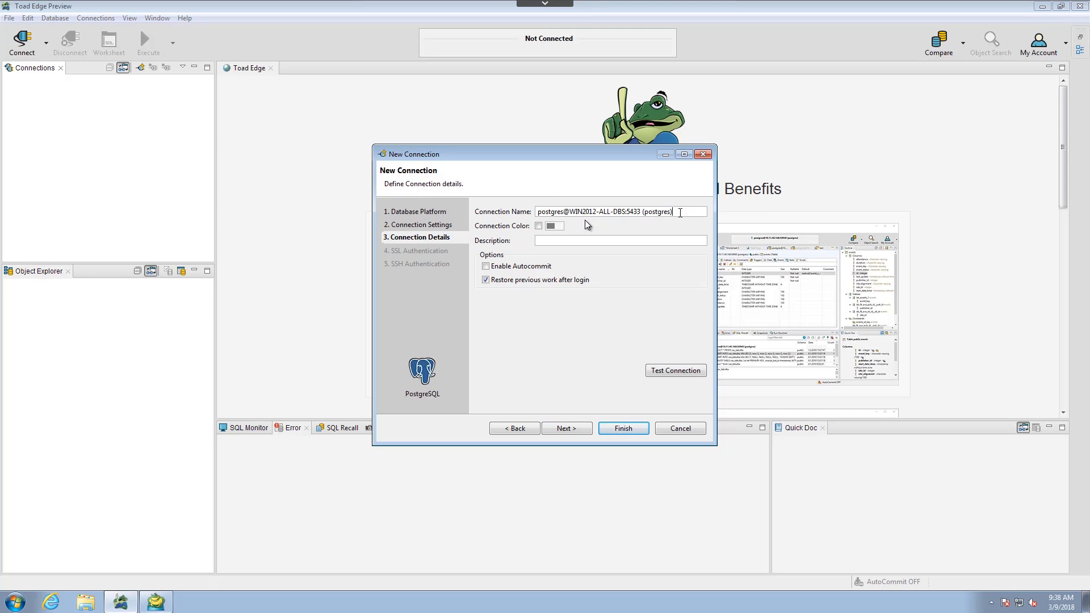
{"action": "left_click_drag", "start_coordinate": [674, 212], "coordinate": [490, 222]}
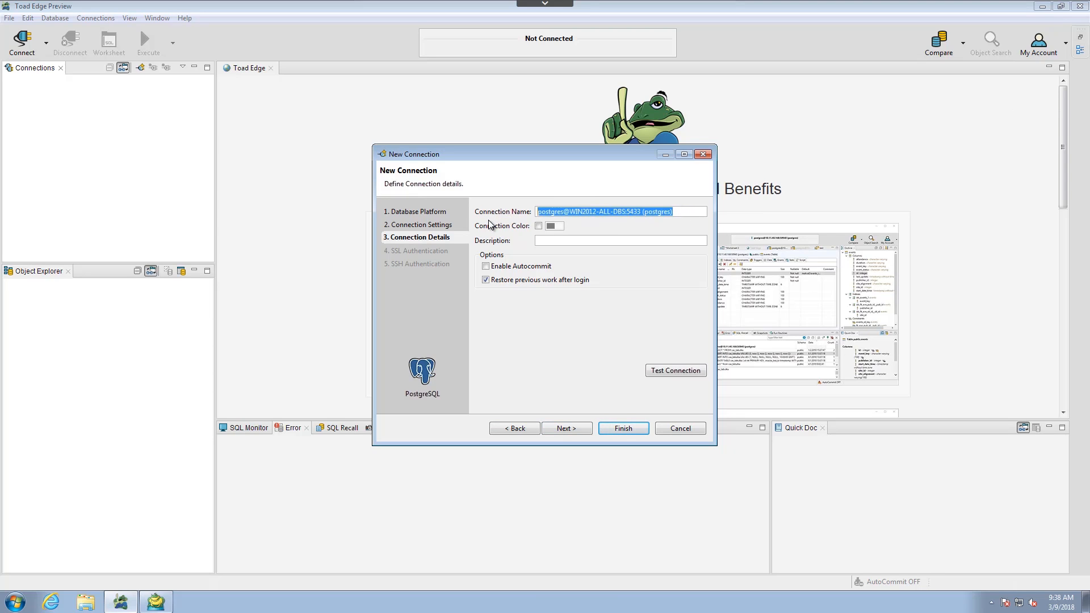
{"action": "type", "text": "Demo"}
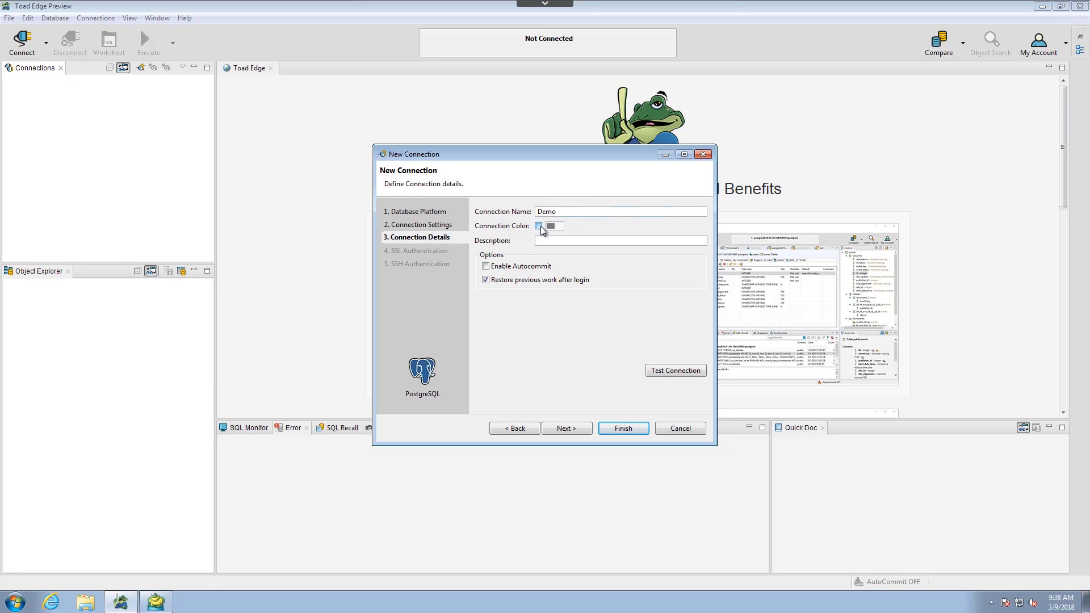
{"action": "left_click", "coordinate": [555, 226]}
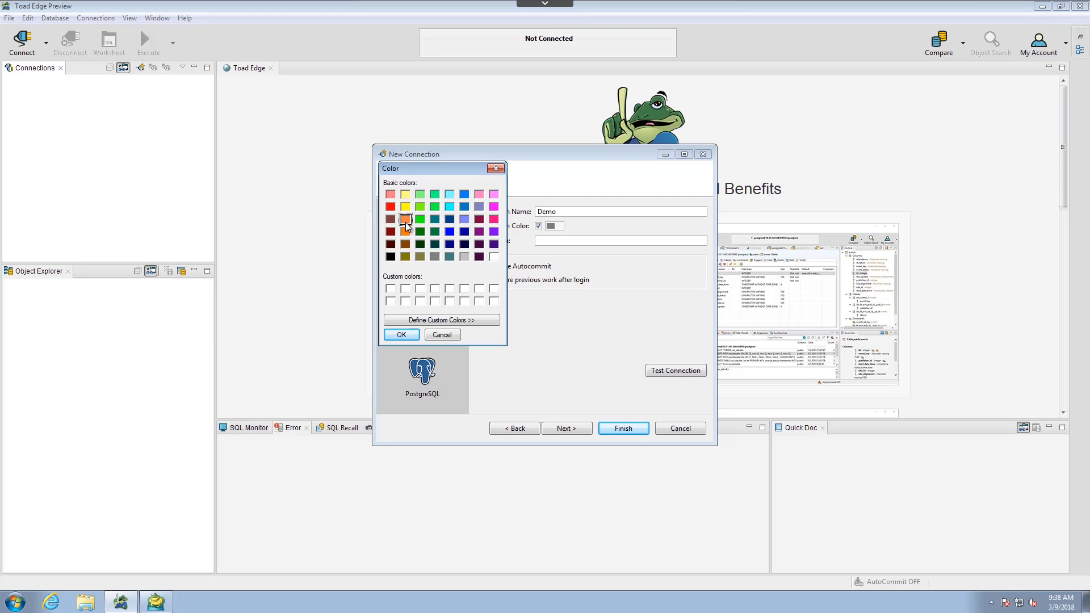
{"action": "left_click", "coordinate": [406, 335]}
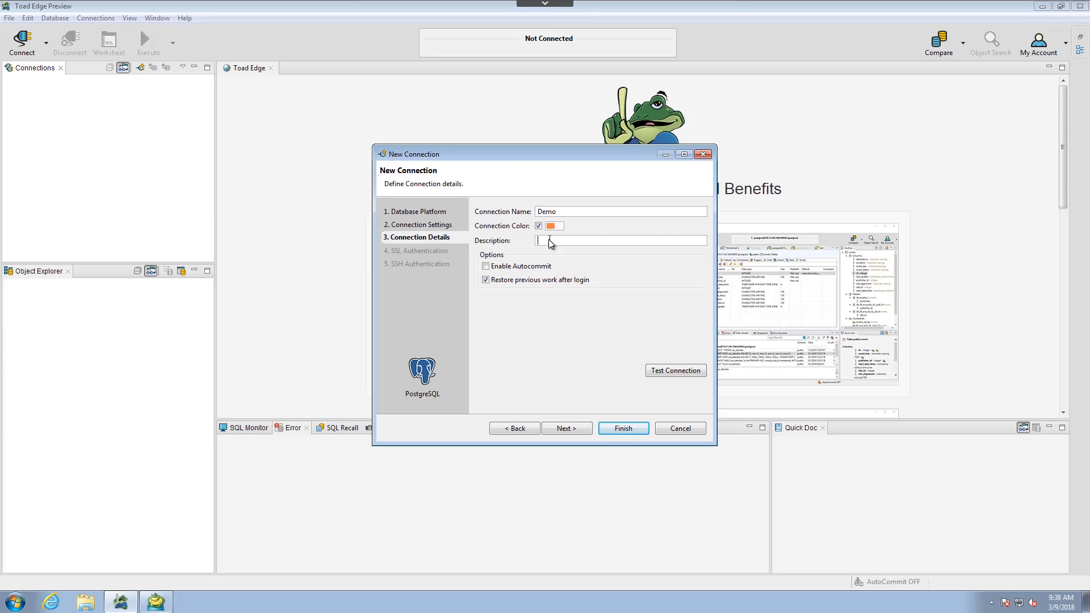
- Describe the connection as "this is for demo video", disable restoring previous work after login, and test the connection
{"action": "left_click", "coordinate": [549, 241]}
{"action": "type", "text": "this is for demo video"}
{"action": "left_click", "coordinate": [679, 371]}
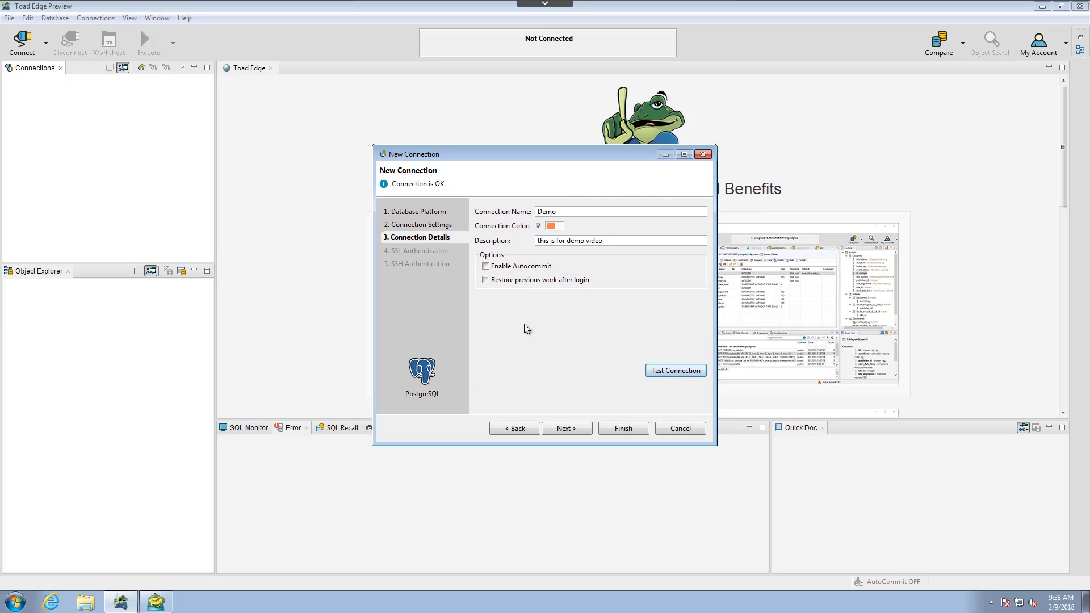
- Leave SSL and SSH authentication disabled and finish creating the Demo connection
{"action": "left_click", "coordinate": [574, 430]}
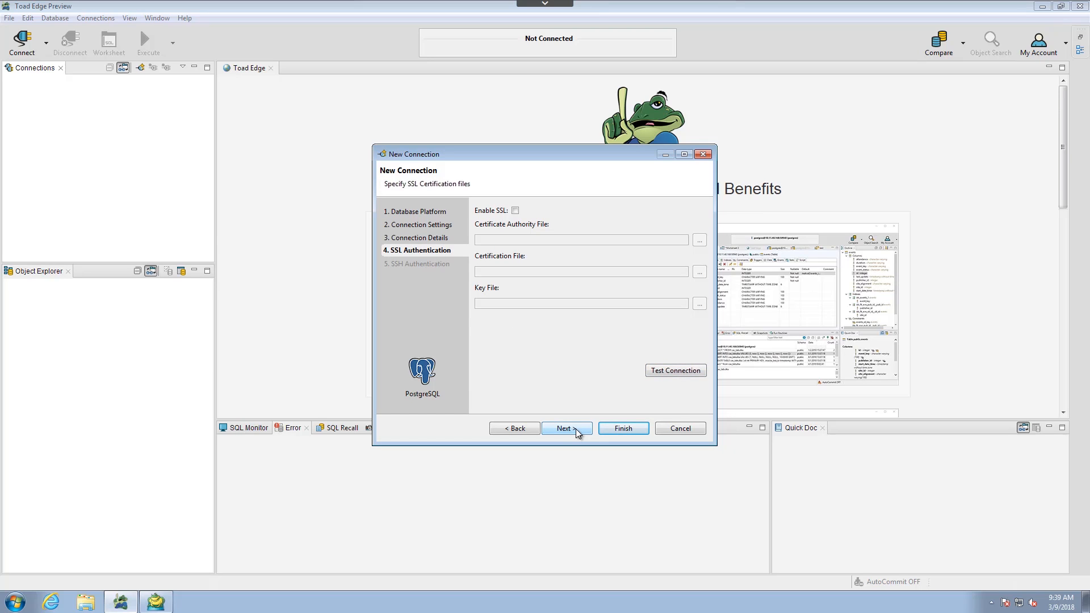
{"action": "left_click", "coordinate": [576, 429]}
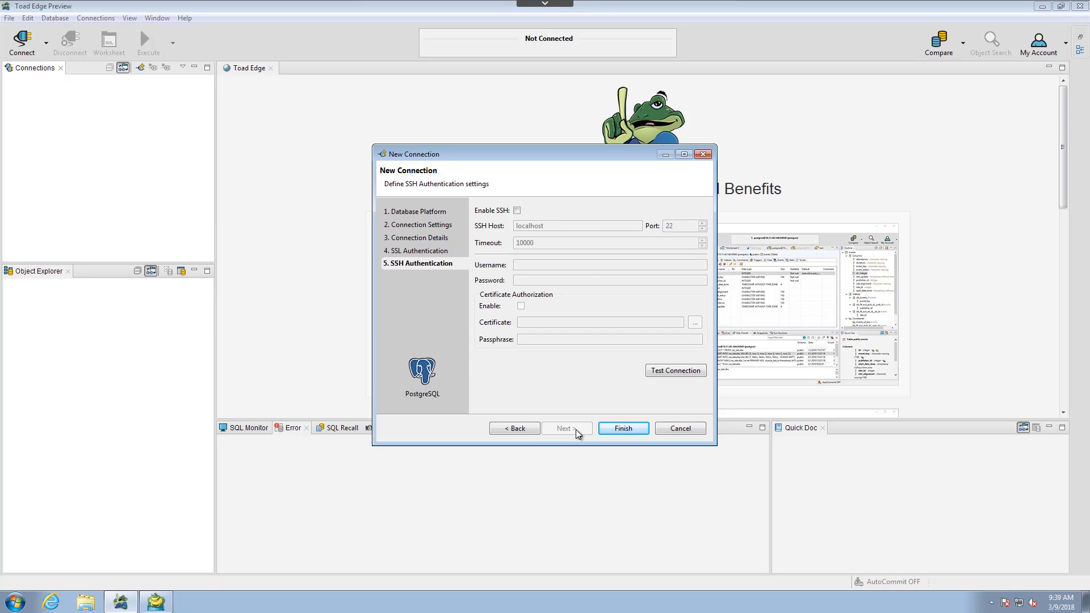
{"action": "left_click", "coordinate": [626, 429]}
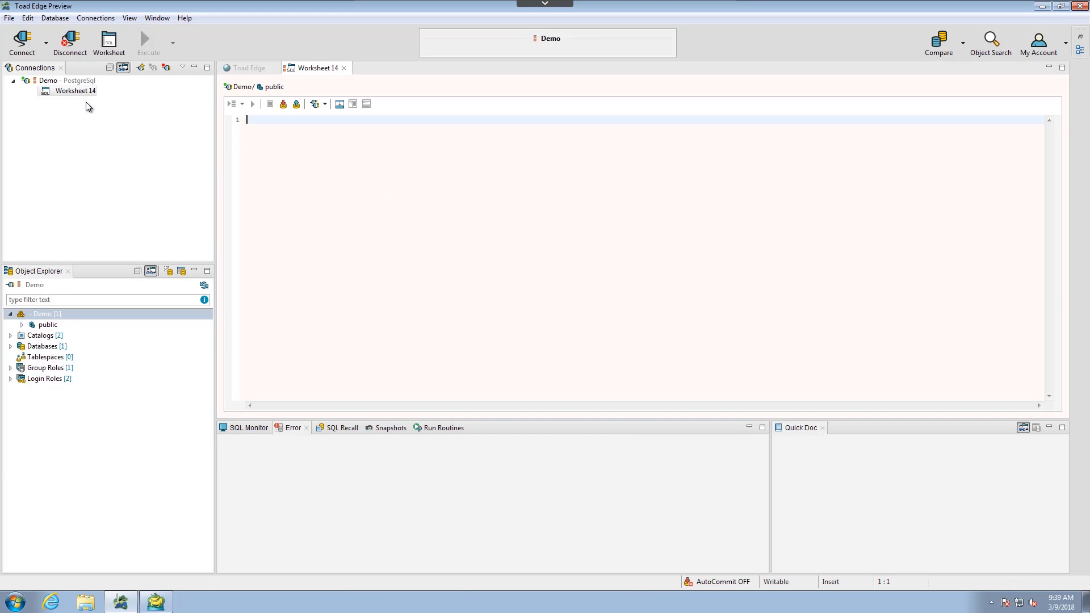
- Check the Demo connection's status details and open an additional worksheet on that connection
{"action": "mouse_move", "coordinate": [72, 84]}
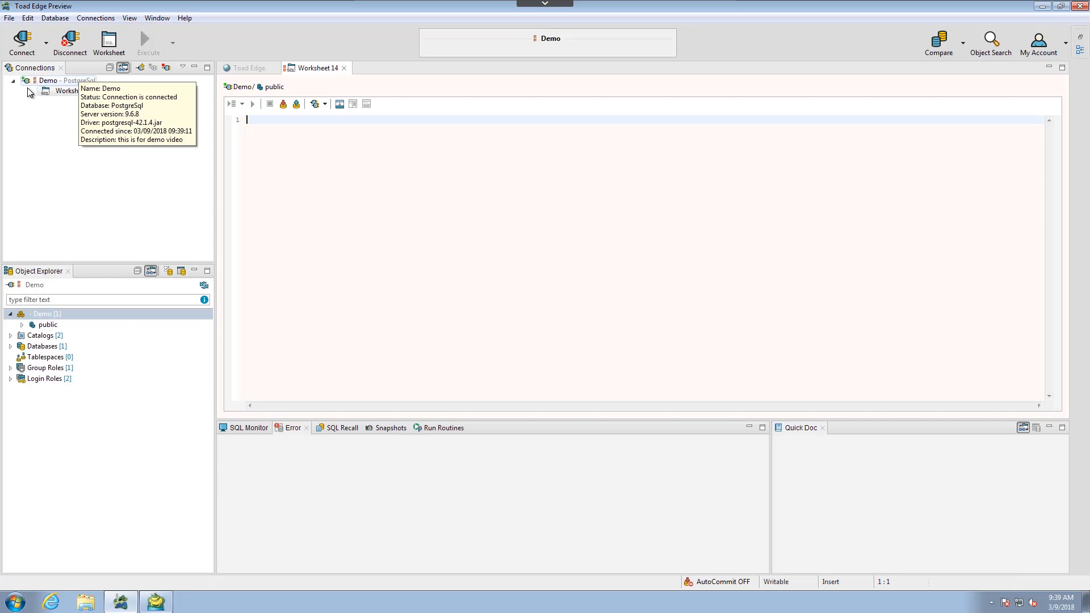
{"action": "mouse_move", "coordinate": [24, 84]}
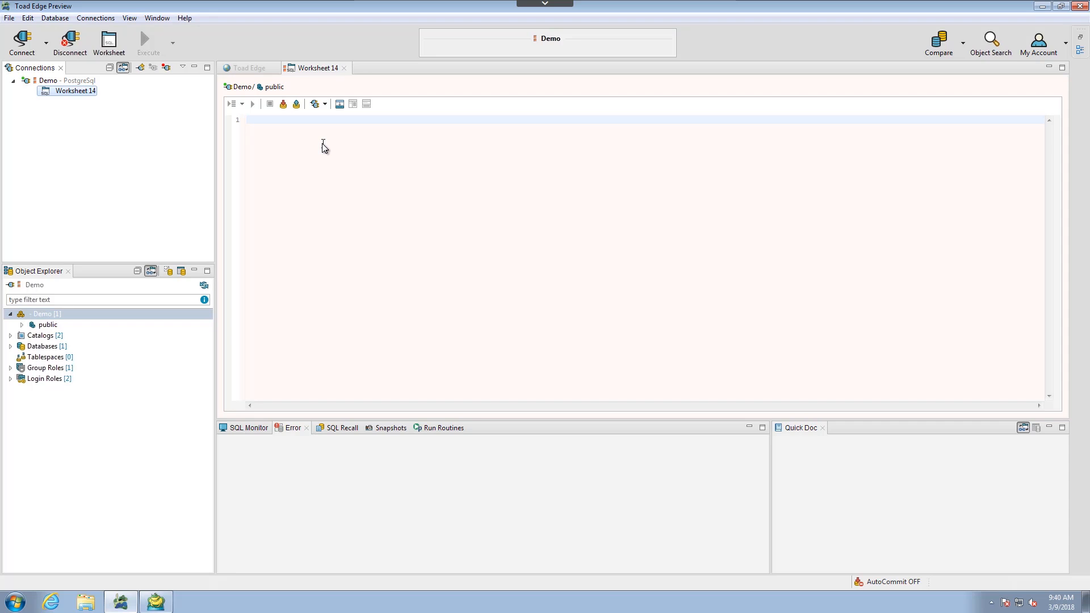
{"action": "left_click", "coordinate": [120, 46]}
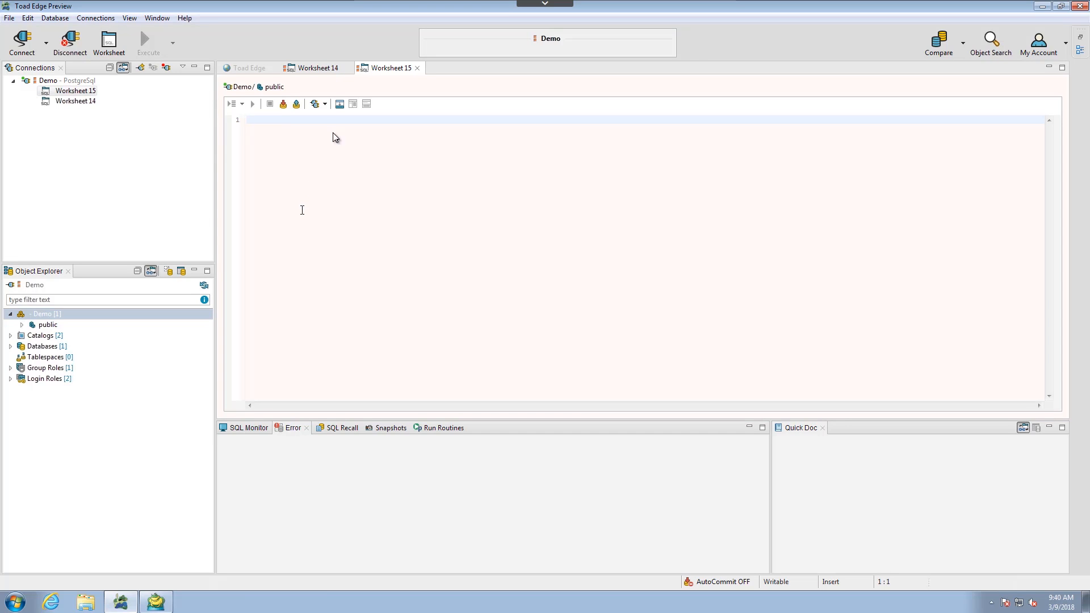
- Copy the Demo connection and set the copy's port to 5432
{"action": "left_click", "coordinate": [63, 91]}
{"action": "right_click", "coordinate": [50, 84]}
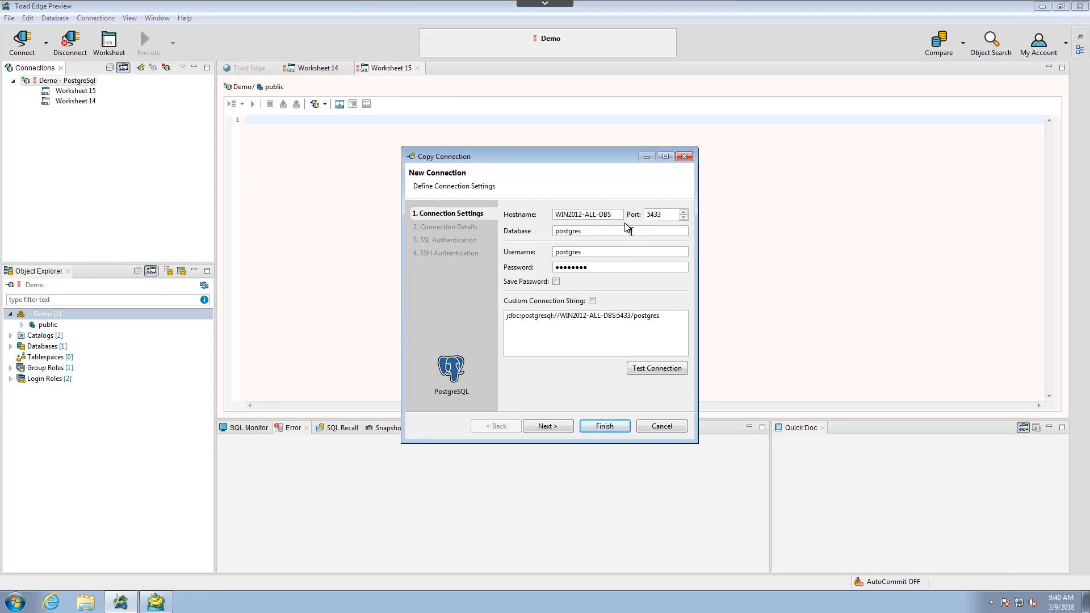
{"action": "left_click", "coordinate": [684, 218]}
- Enter the account password for the copied connection and test the connection
{"action": "left_click", "coordinate": [596, 268]}
{"action": "key", "text": "BackSpace"}
{"action": "key", "text": "BackSpace"}
{"action": "key", "text": "BackSpace"}
{"action": "key", "text": "BackSpace"}
{"action": "key", "text": "BackSpace"}
{"action": "key", "text": "BackSpace"}
{"action": "key", "text": "BackSpace"}
{"action": "key", "text": "BackSpace"}
{"action": "type", "text": "po●●●●●●●"}
{"action": "left_click", "coordinate": [657, 368]}
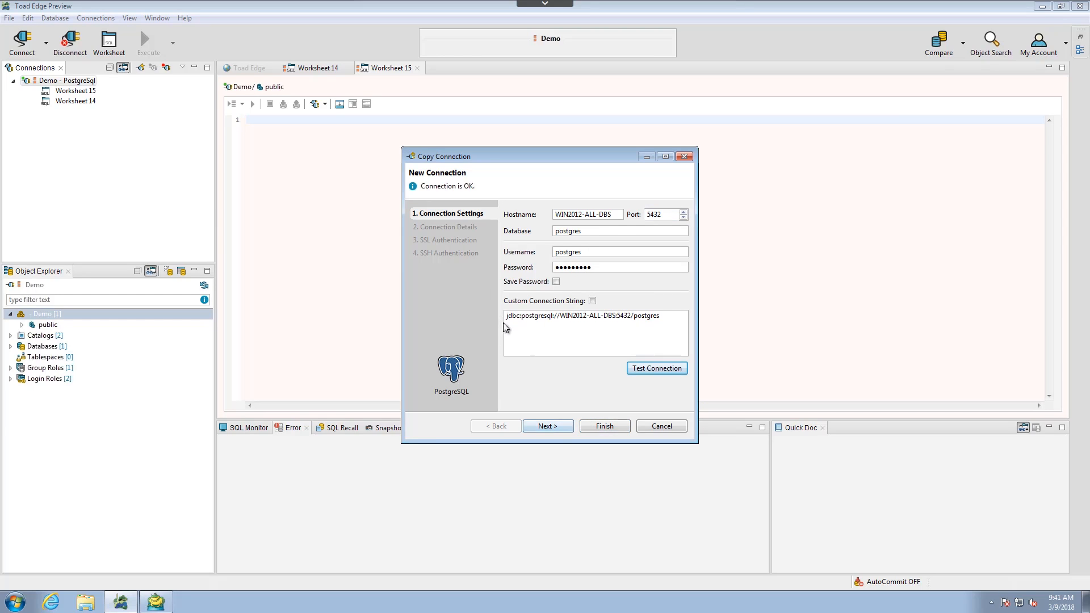
- Name the copied connection DEMO_bad, test it, and finish creating it, acknowledging the non-certified database notice
{"action": "left_click", "coordinate": [547, 426]}
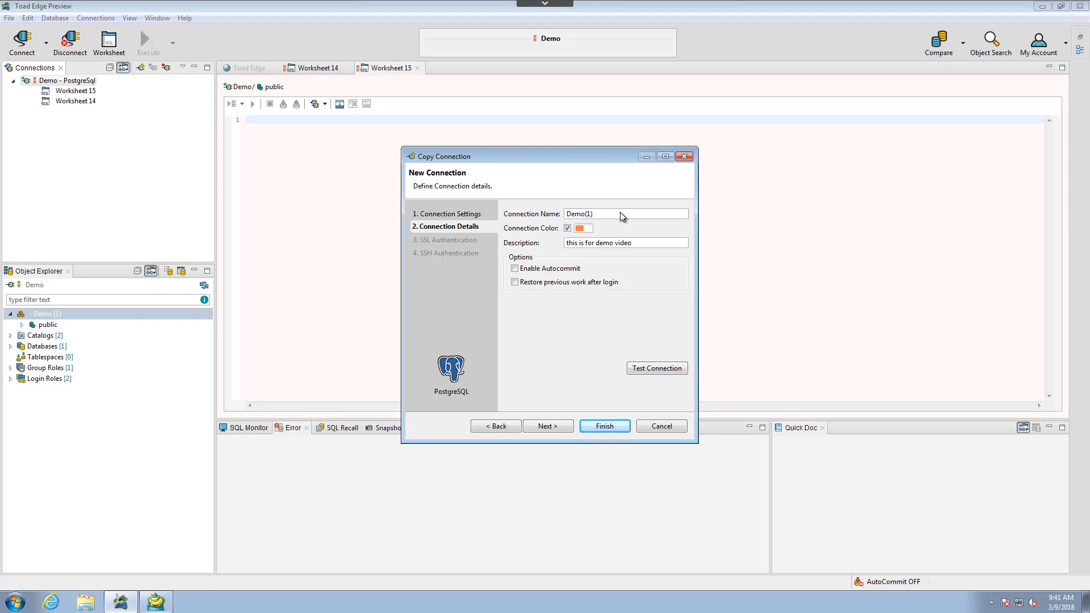
{"action": "left_click_drag", "start_coordinate": [622, 214], "coordinate": [539, 219]}
{"action": "type", "text": "DEMO_basd"}
{"action": "left_click", "coordinate": [661, 367]}
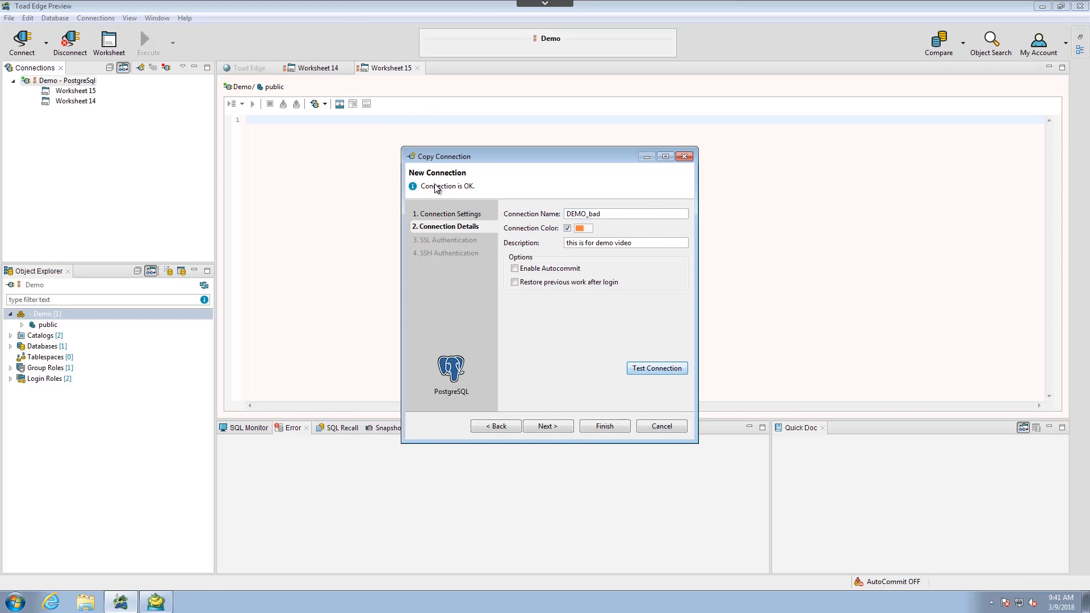
{"action": "left_click", "coordinate": [605, 426]}
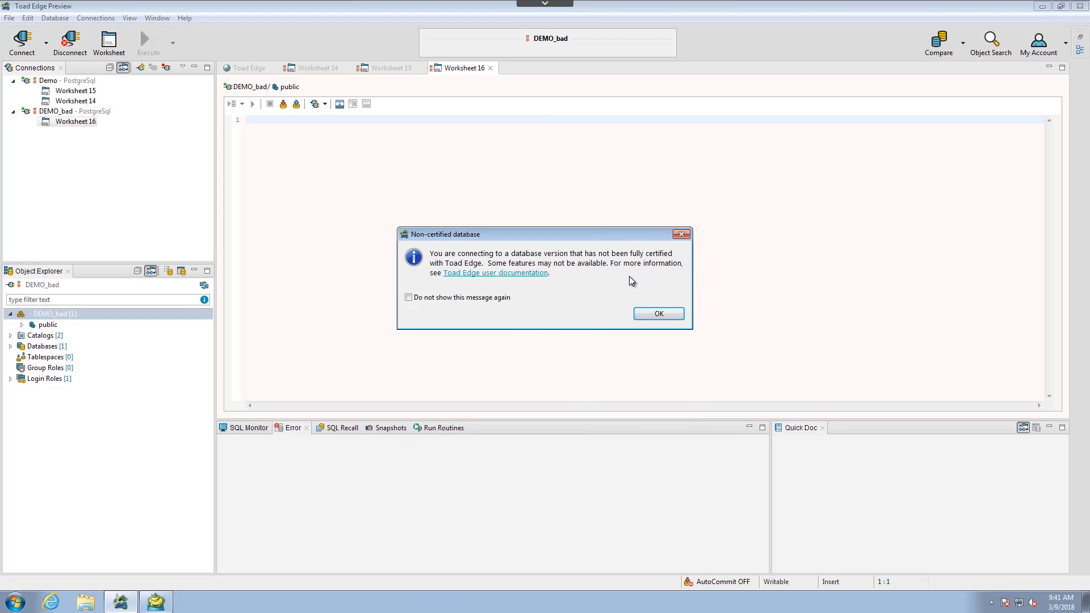
{"action": "left_click", "coordinate": [660, 315]}
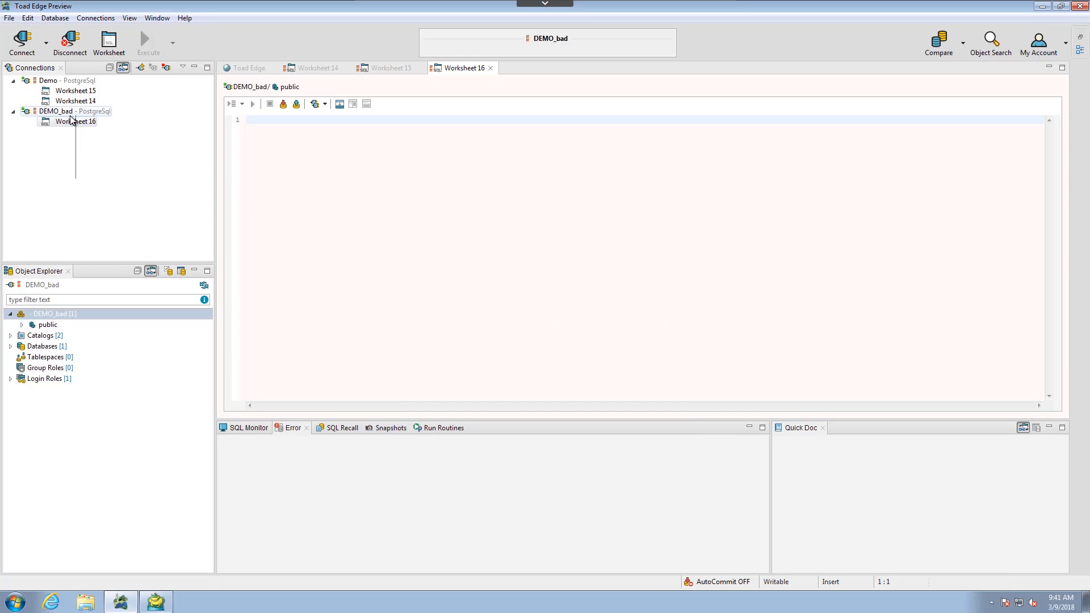
- Review the DEMO_bad connection's properties: its connection settings, connection details, driver settings and performance options
{"action": "mouse_move", "coordinate": [62, 116]}
{"action": "right_click", "coordinate": [67, 112]}
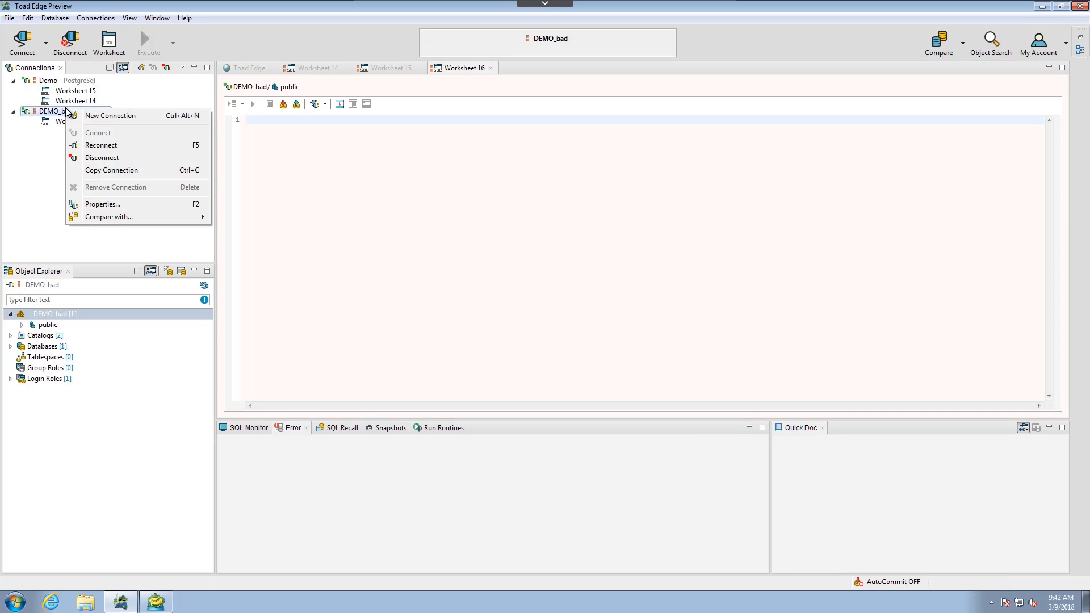
{"action": "left_click", "coordinate": [123, 204]}
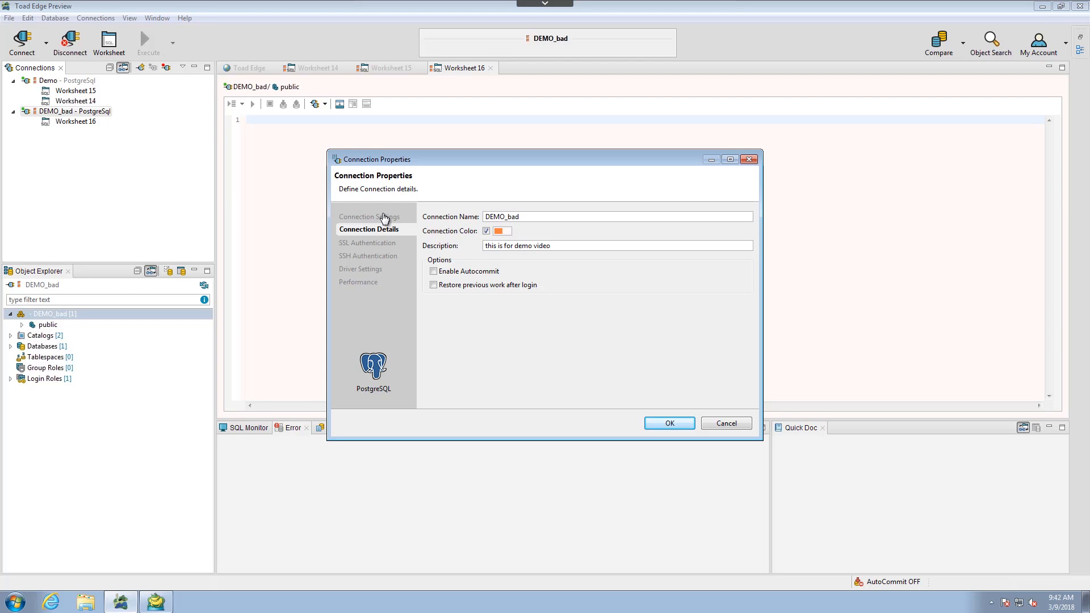
{"action": "left_click", "coordinate": [382, 218]}
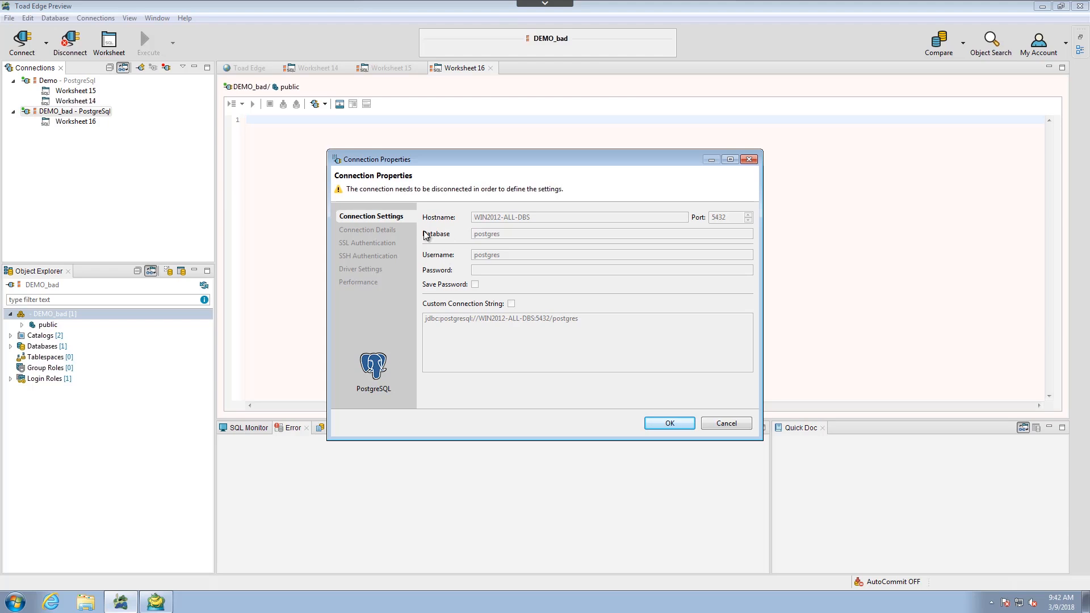
{"action": "left_click", "coordinate": [370, 233]}
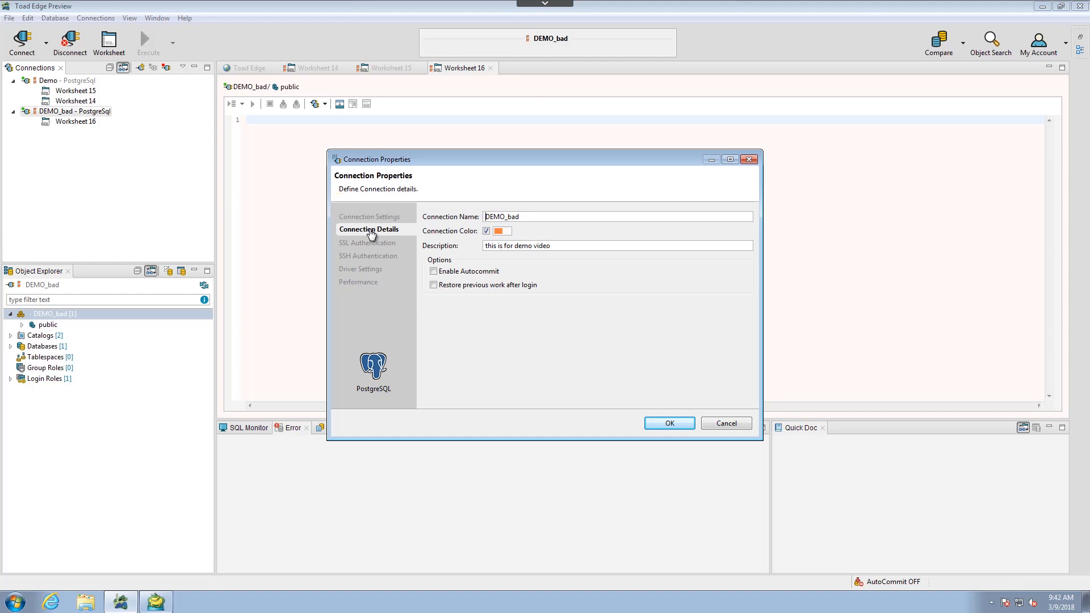
{"action": "left_click", "coordinate": [370, 271]}
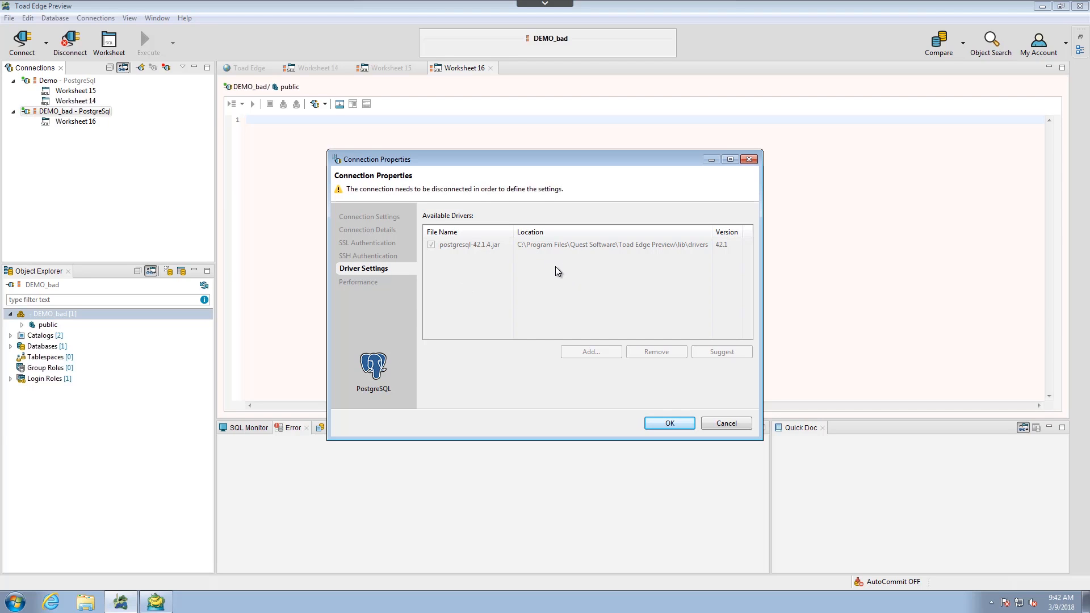
{"action": "left_click", "coordinate": [364, 283]}
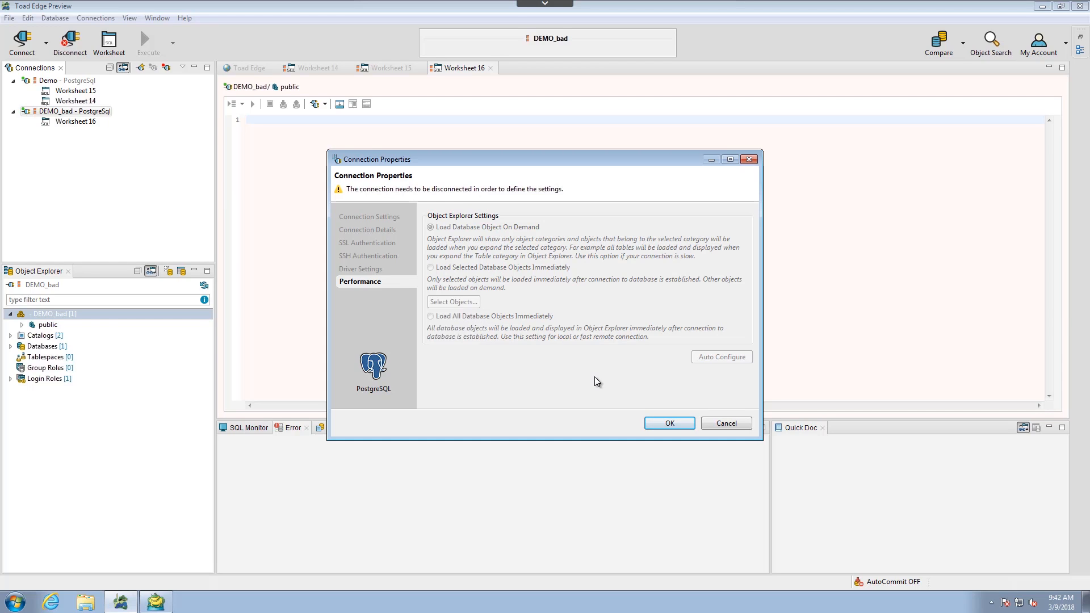
{"action": "left_click", "coordinate": [668, 424]}
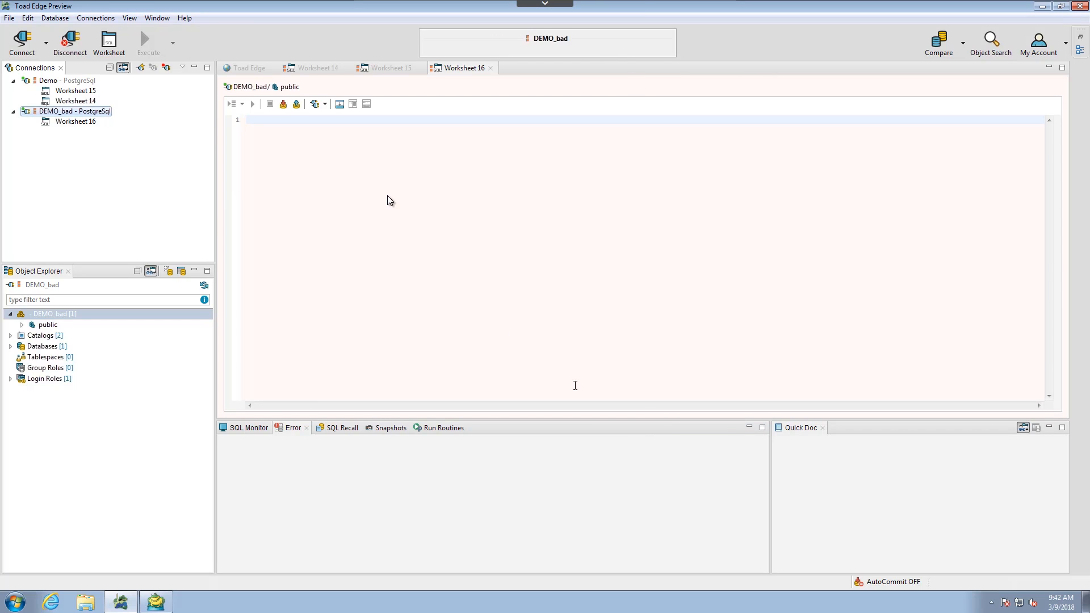
- Import database connections from the questConnection XML file on the Desktop through the connection manager, and close the manager
{"action": "left_click", "coordinate": [105, 18]}
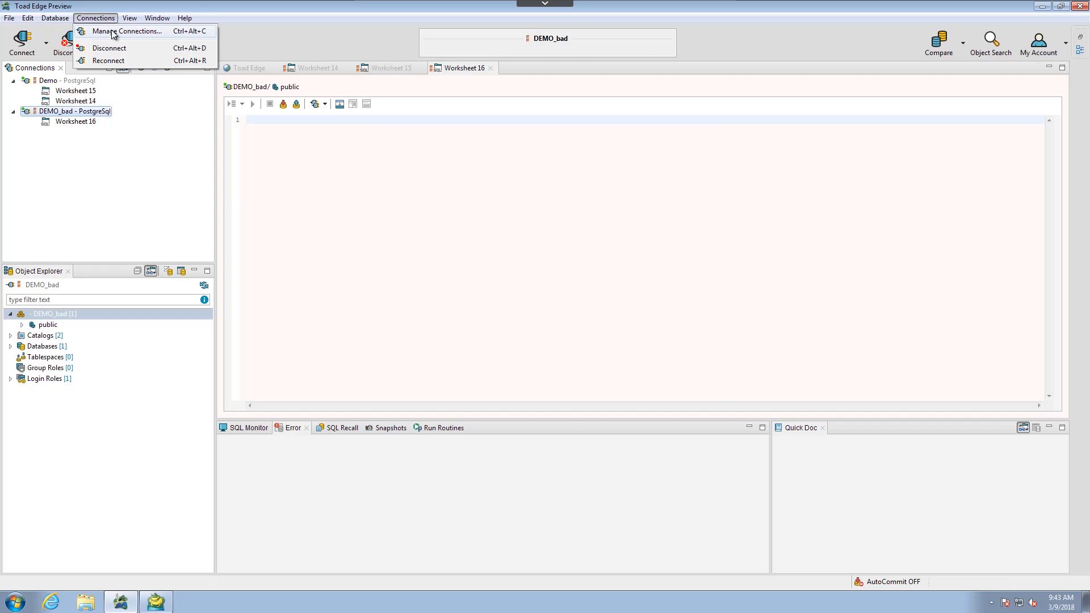
{"action": "left_click", "coordinate": [114, 32]}
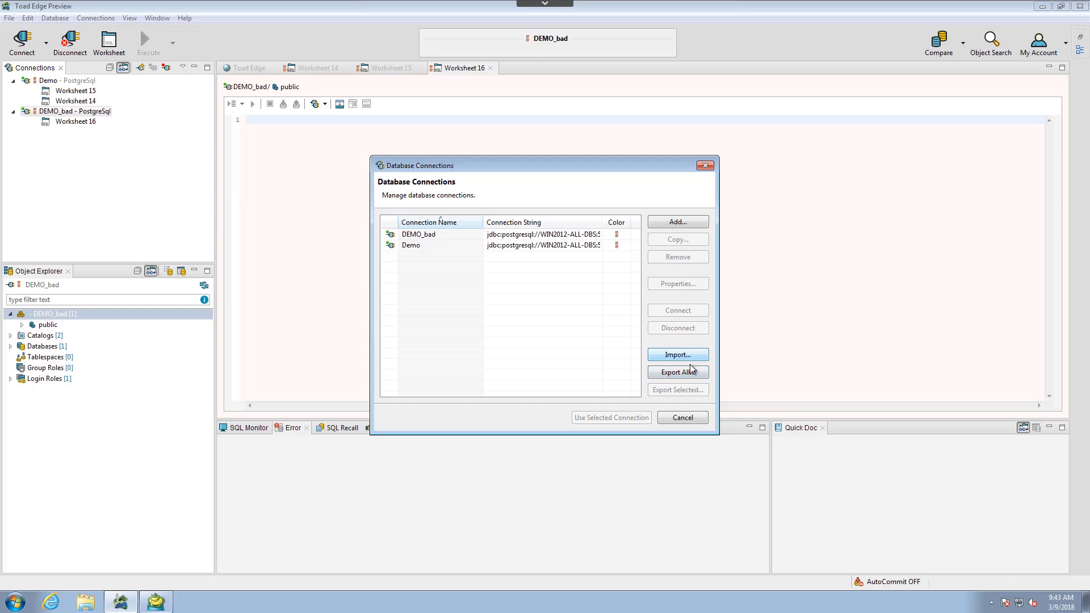
{"action": "left_click", "coordinate": [519, 245]}
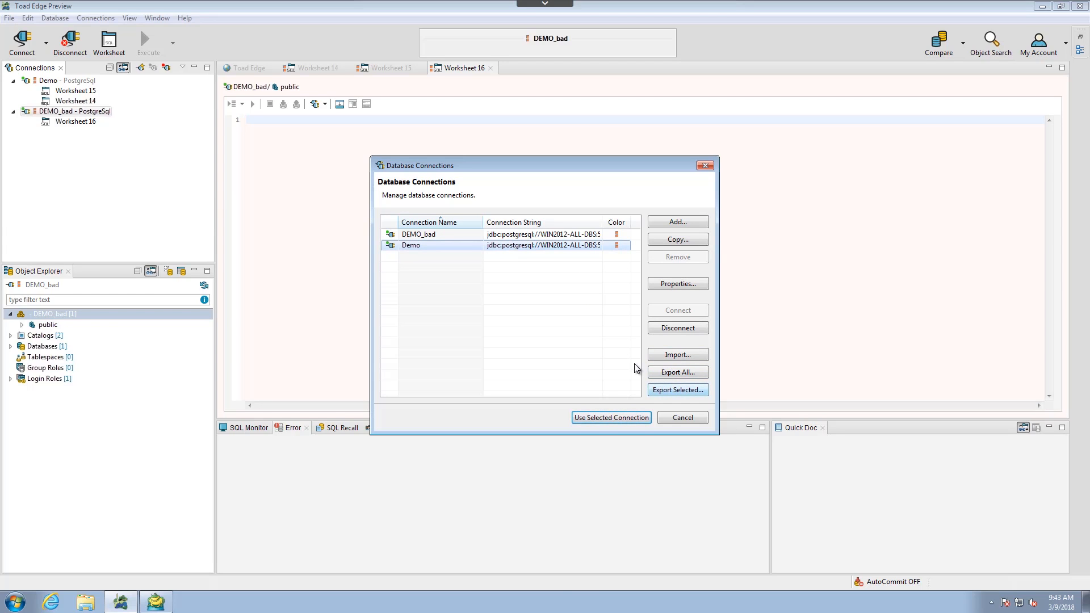
{"action": "left_click", "coordinate": [675, 353]}
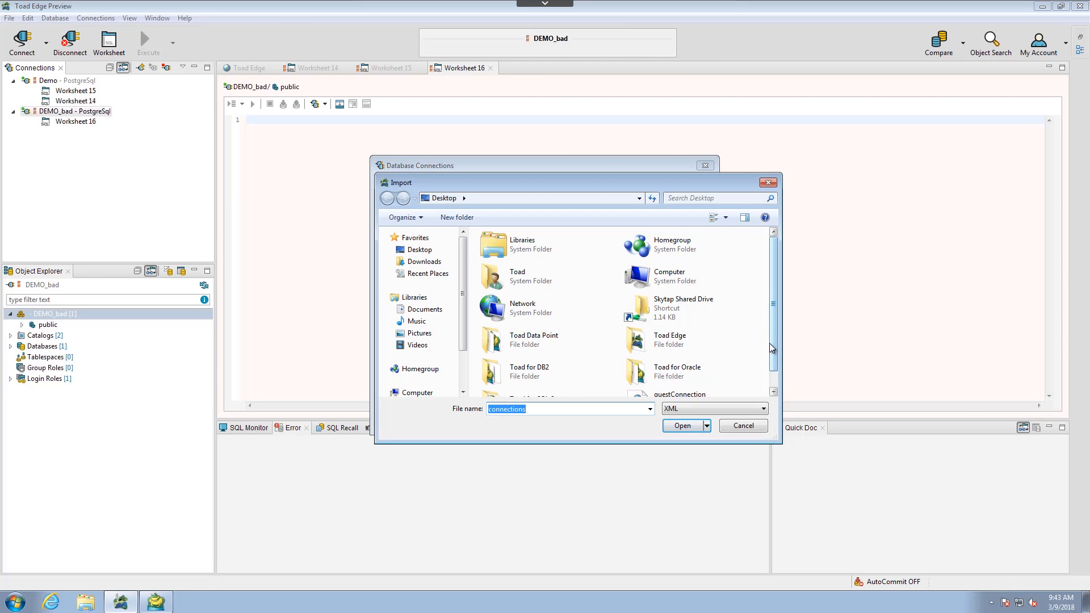
{"action": "left_click_drag", "start_coordinate": [773, 364], "coordinate": [772, 379]}
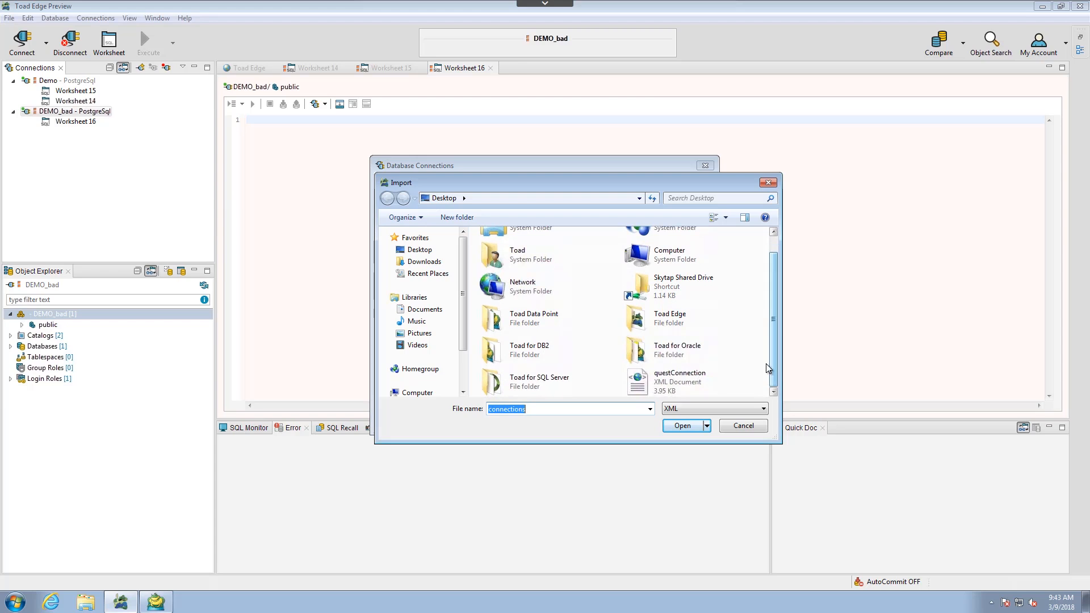
{"action": "left_click", "coordinate": [658, 386]}
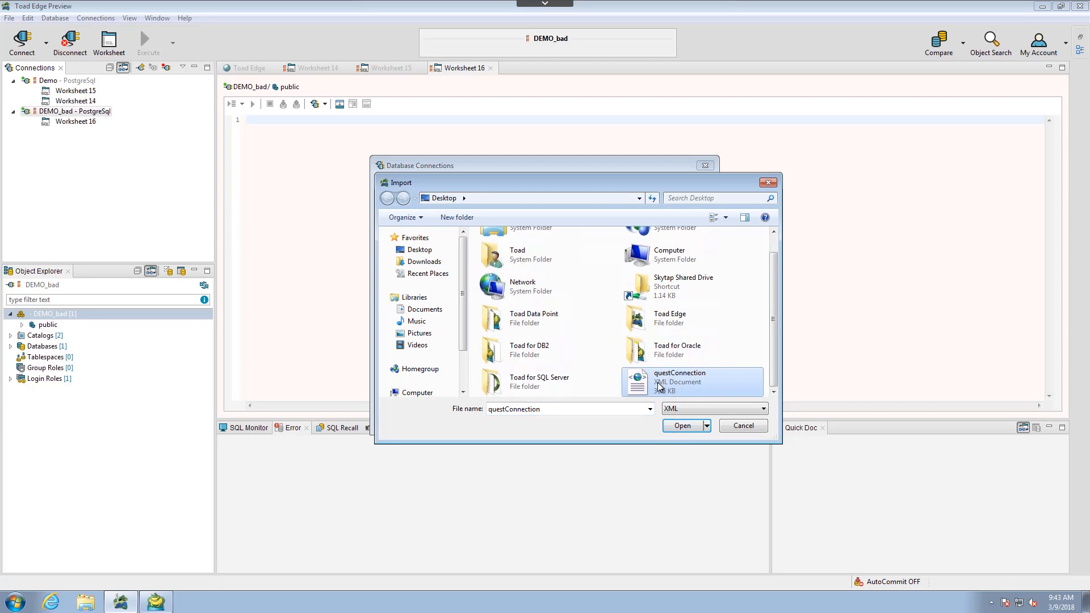
{"action": "left_click", "coordinate": [683, 425]}
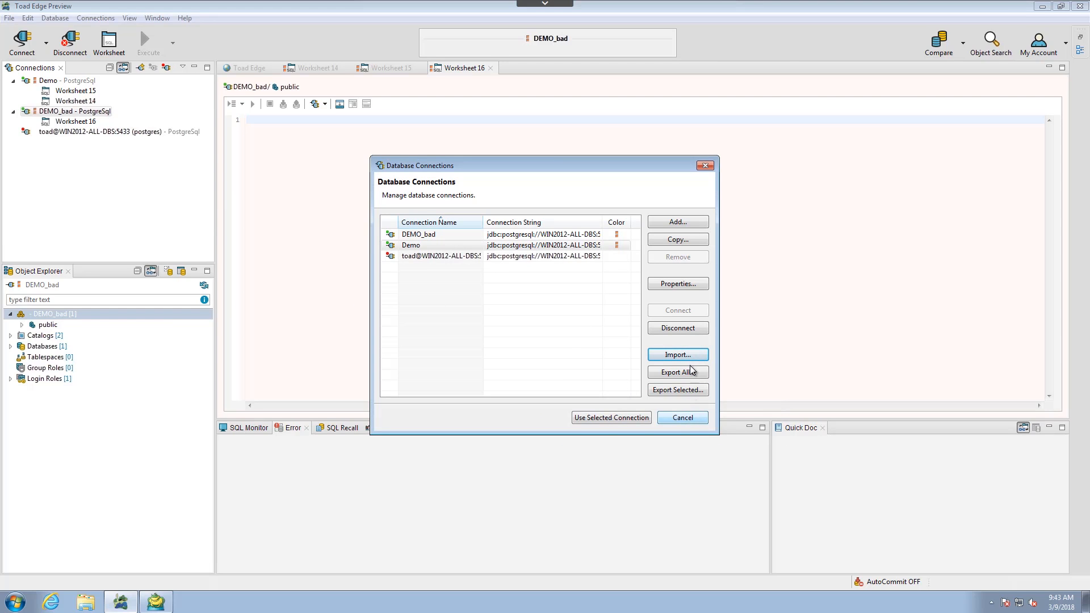
{"action": "left_click", "coordinate": [691, 417]}
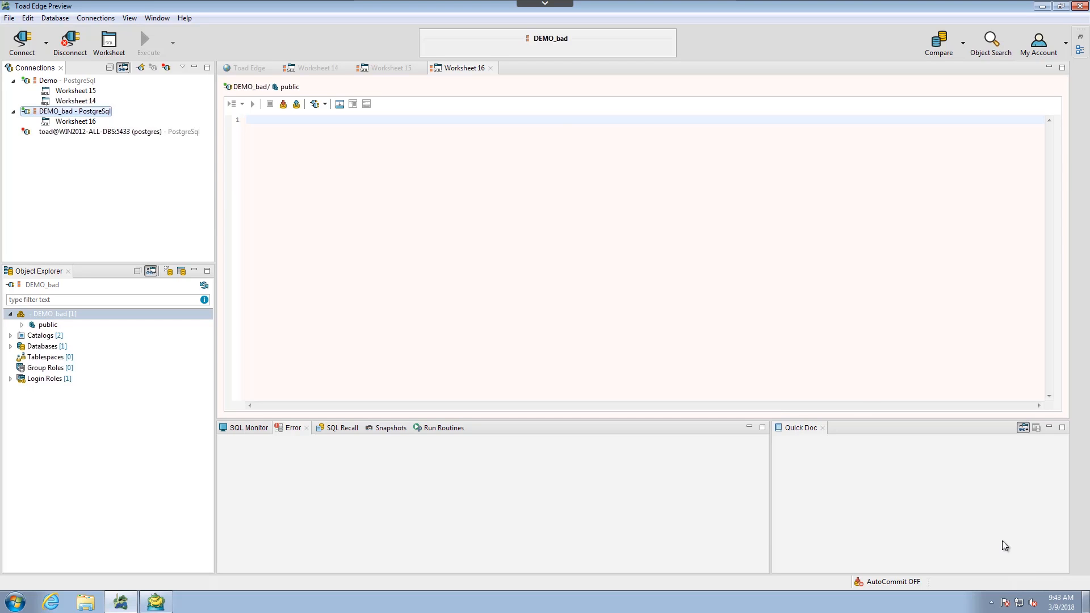
- Look up the available help resources for the program
{"action": "left_click", "coordinate": [186, 19]}
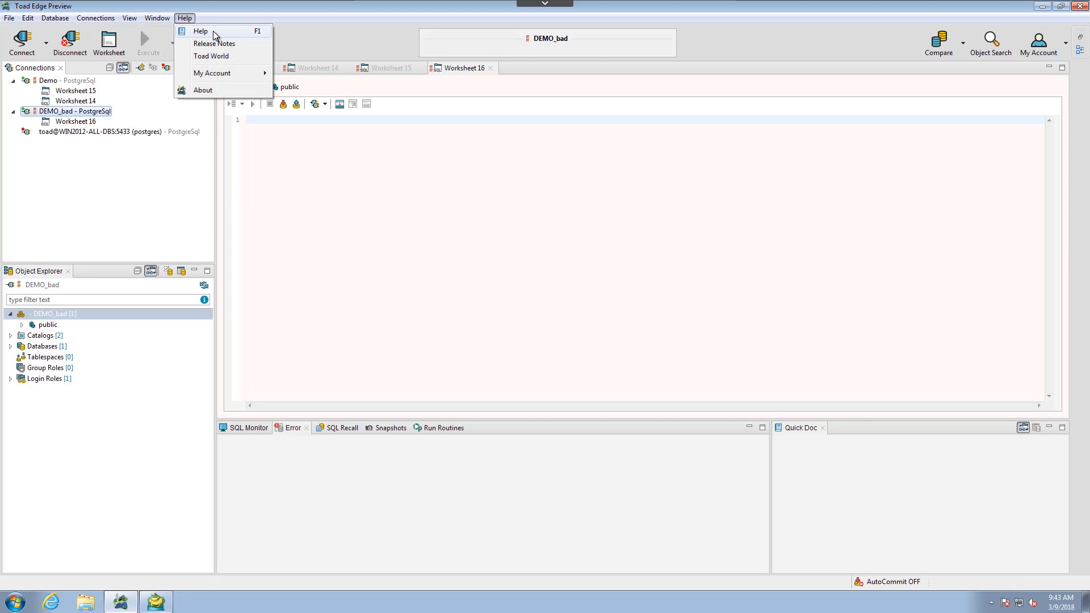